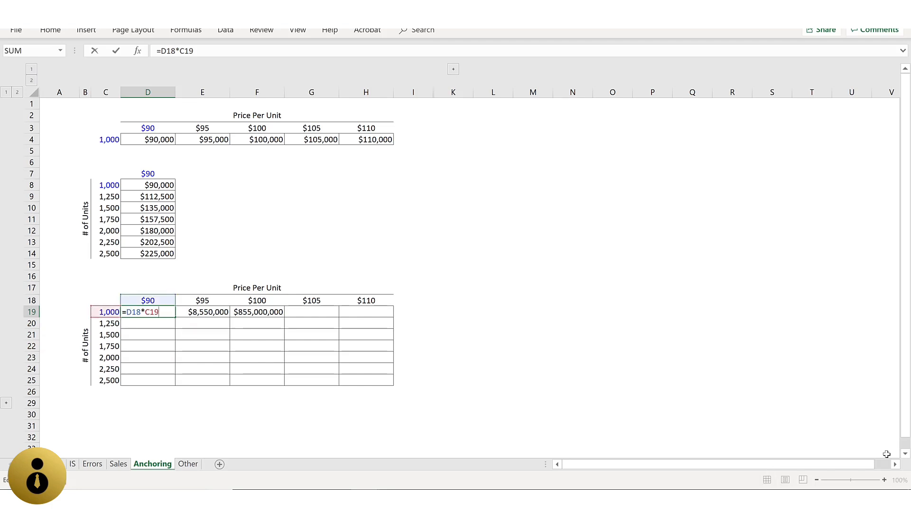
Make the units reference in D19's formula fully absolute (=D18*$C$19) and fill the formula across to H19.
key("F4")
key("ctrl+Return")
key("shift+Right")
key("shift+Right")
key("shift+Right")
key("shift+Right")
key("ctrl+r")
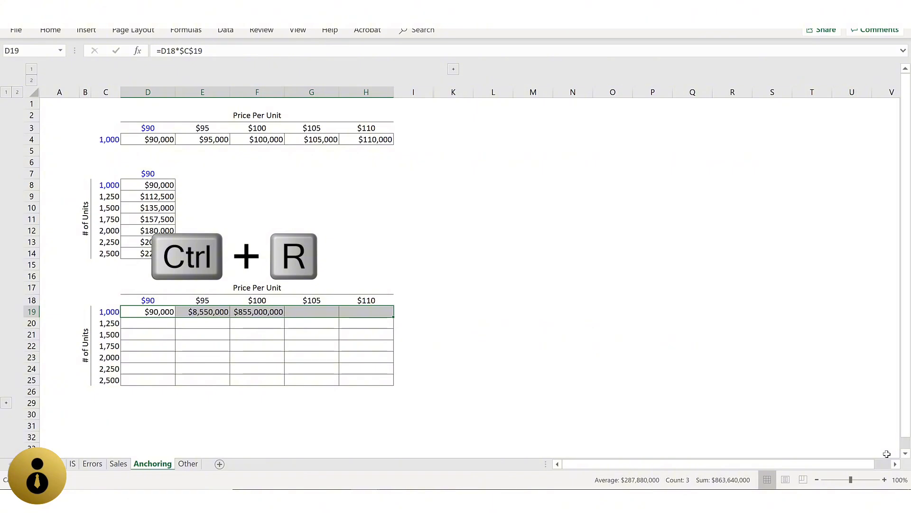
Inspect which cells the formula in H19 refers to.
key("Right")
key("Right")
key("Right")
key("Right")
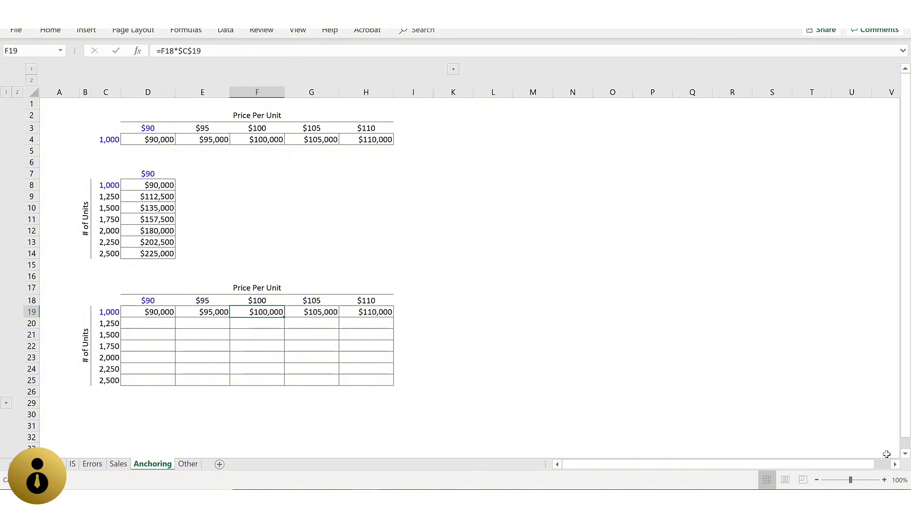
key("F2")
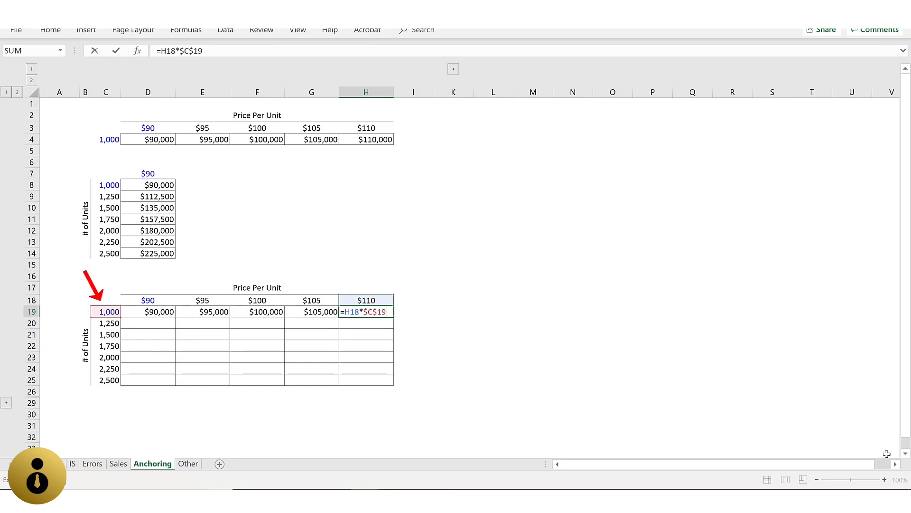
key("ctrl+Return")
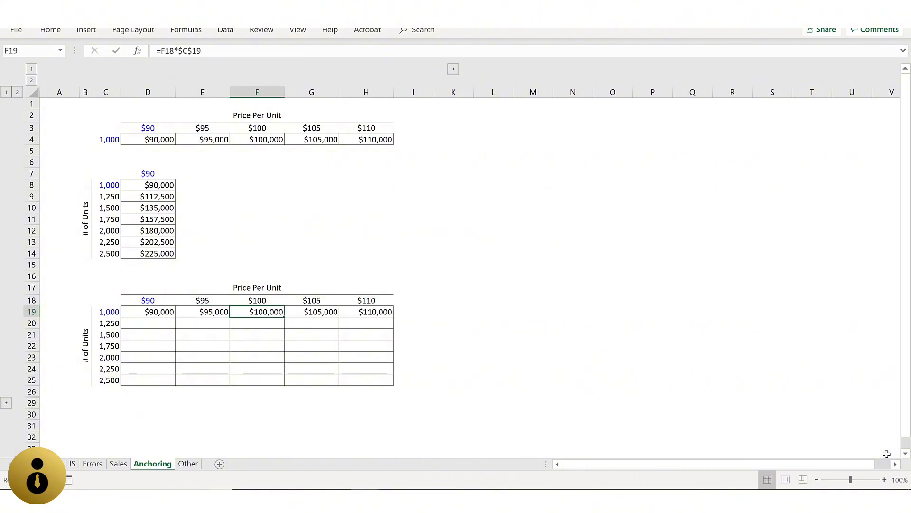
Fill the H19 formula down through H25.
key("shift+Down")
key("shift+Down")
key("shift+Down")
key("shift+Down")
key("shift+Down")
key("shift+Down")
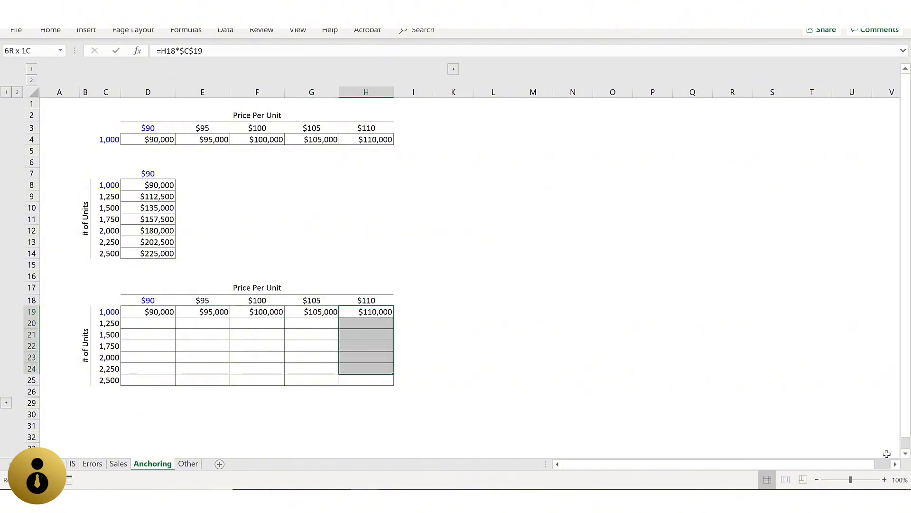
key("ctrl+d")
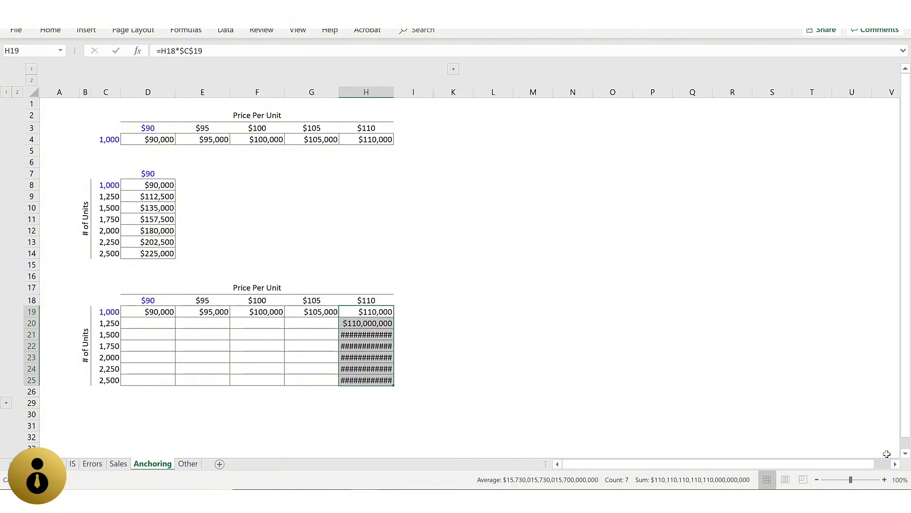
Inspect the cell references of the copied formula in H20.
key("Down")
key("F2")
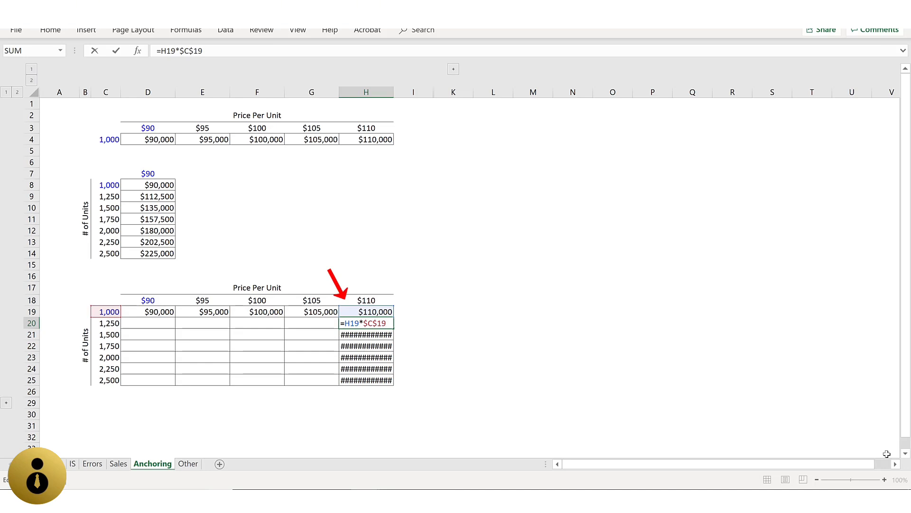
key("ctrl+Return")
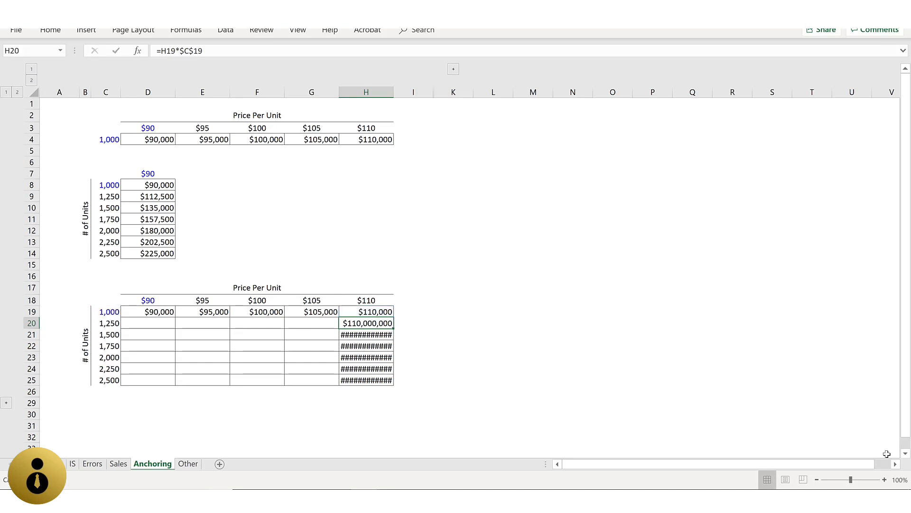
Clear all formulas from the lower price-by-units grid, D19:H25.
key("Up")
key("Left")
key("Left")
key("Left")
key("Left")
key("ctrl+shift+Right")
key("shift+Down")
key("shift+Down")
key("shift+Down")
key("shift+Down")
key("shift+Down")
key("shift+Down")
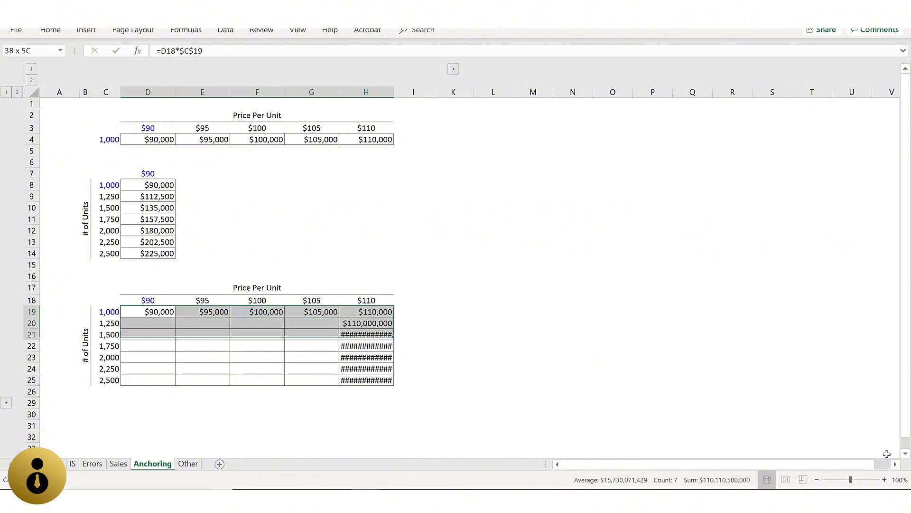
key("Delete")
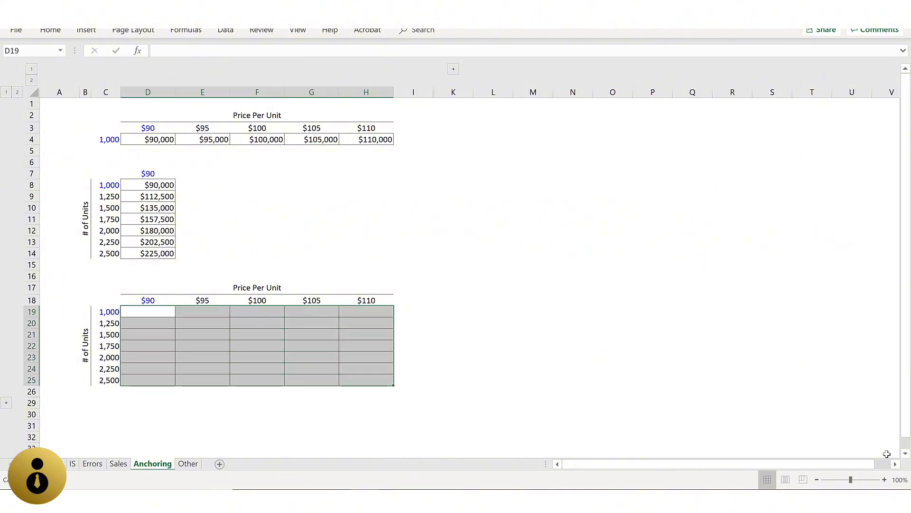
Enter a fully absolute reference to the first price, =$D$18, in D19.
key("shift+BackSpace")
key("F2")
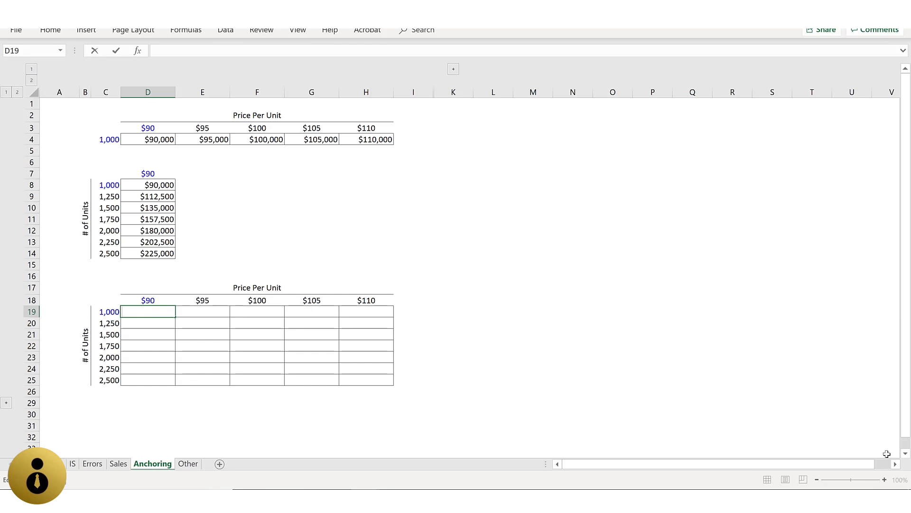
type("=")
key("Up")
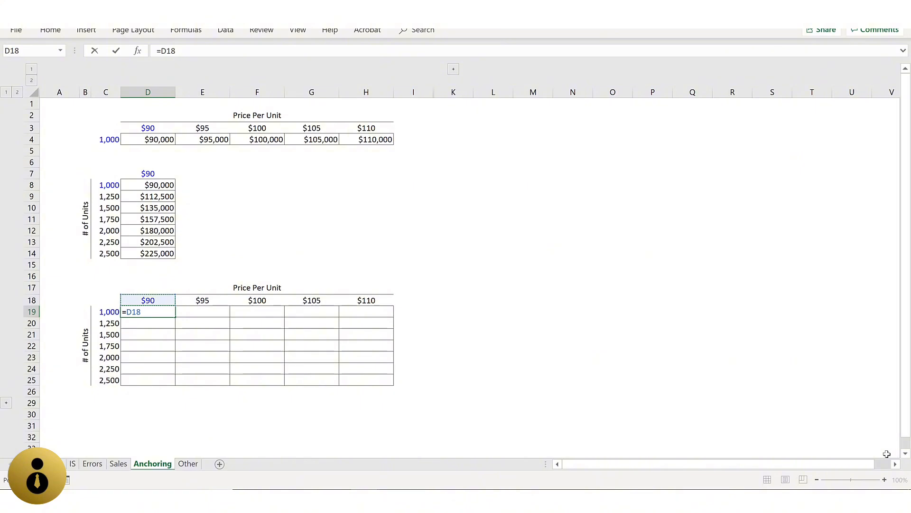
key("F4")
key("ctrl+Return")
Fill the D19 formula across to column H and down through row 25.
key("shift+Right")
key("shift+Right")
key("shift+Right")
key("shift+Right")
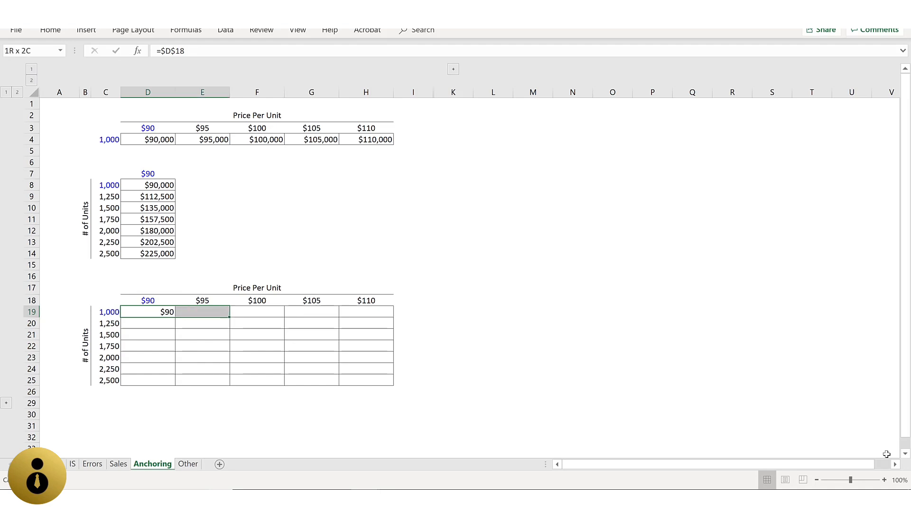
key("ctrl+r")
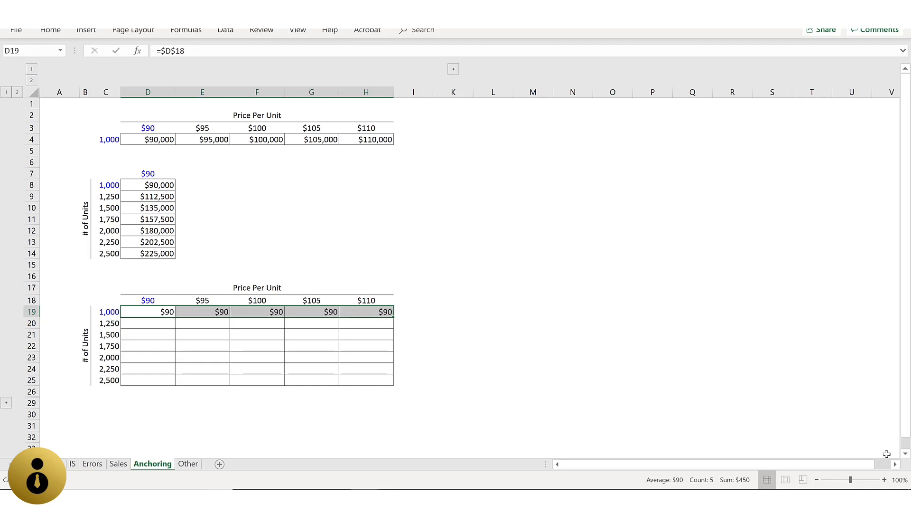
key("shift+Down")
key("shift+Down")
key("shift+Down")
key("shift+Down")
key("shift+Down")
key("shift+Down")
key("ctrl+d")
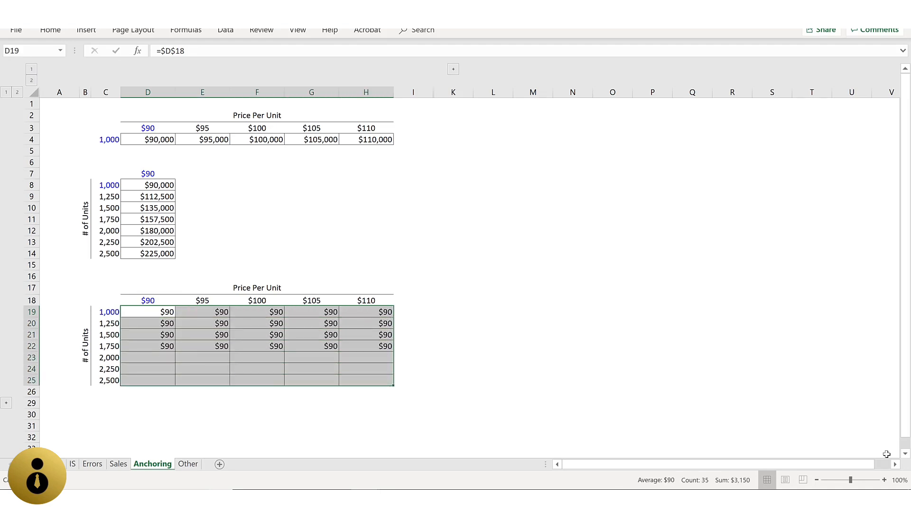
Check the reference used by the copied formula in H23.
key("Down")
key("Down")
key("Down")
key("Down")
key("Right")
key("Right")
key("Right")
key("Right")
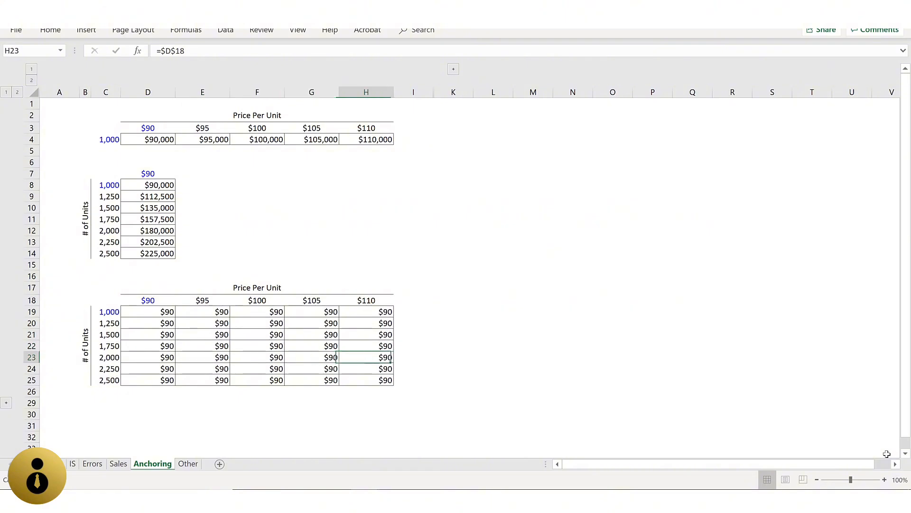
key("F2")
key("Escape")
Undo both fills and change D19's reference to lock only the row, =D$18.
key("ctrl+z")
key("ctrl+z")
key("F2")
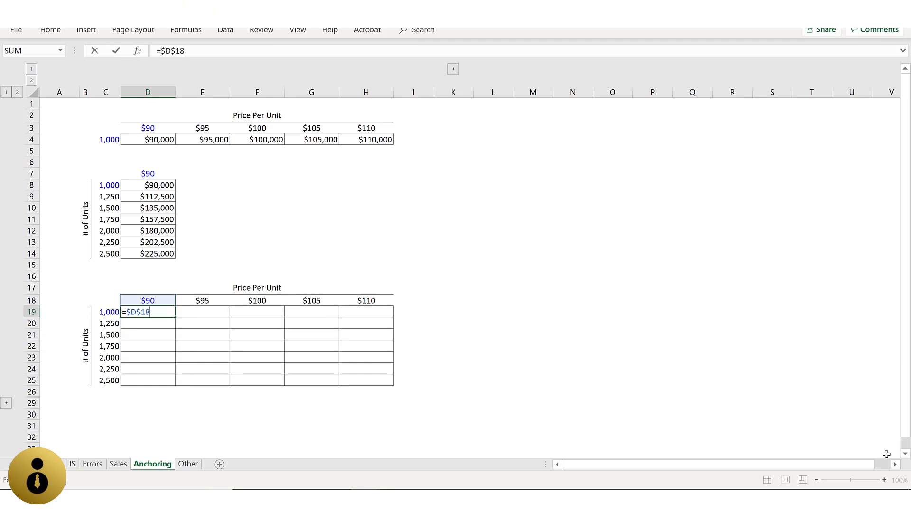
key("F4")
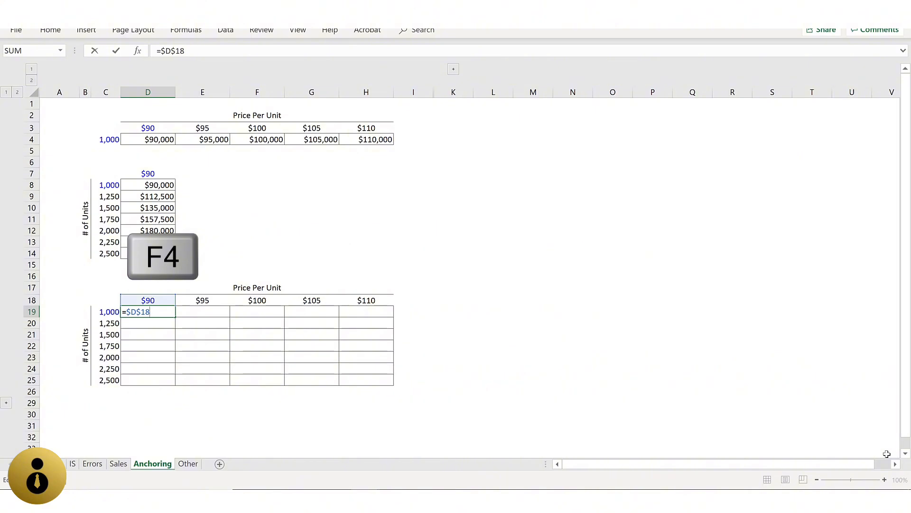
key("F4")
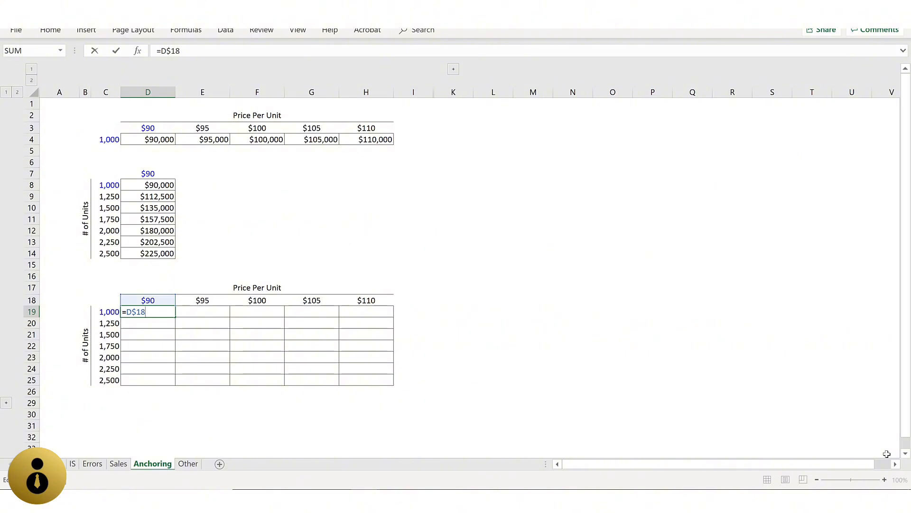
key("ctrl+Return")
Fill the row-anchored formula in D19 down through D22.
key("shift+Down")
key("shift+Down")
key("shift+Down")
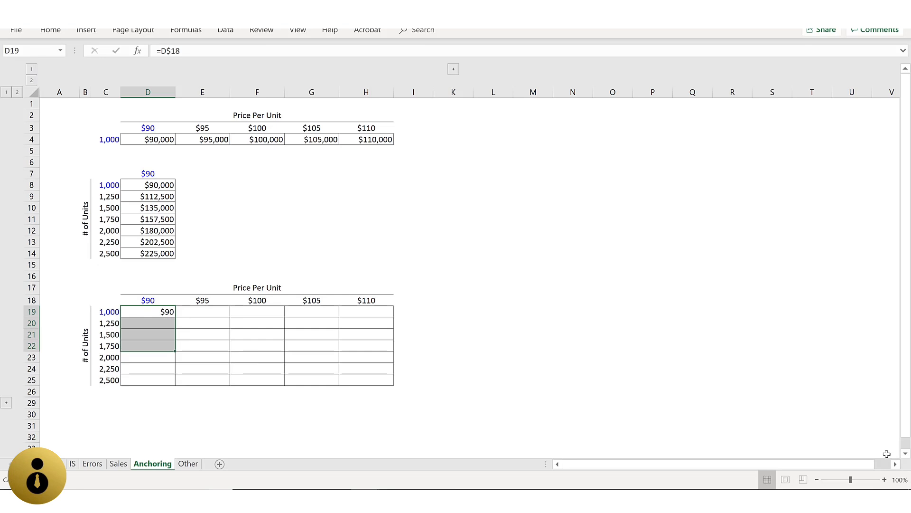
key("ctrl+d")
Check the reference used by the copied formula in D22.
key("Down")
key("Down")
key("Down")
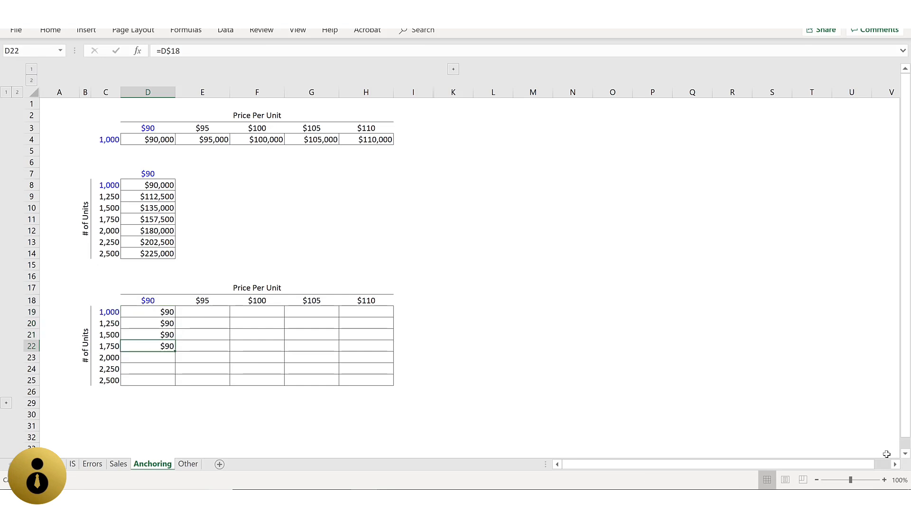
key("F2")
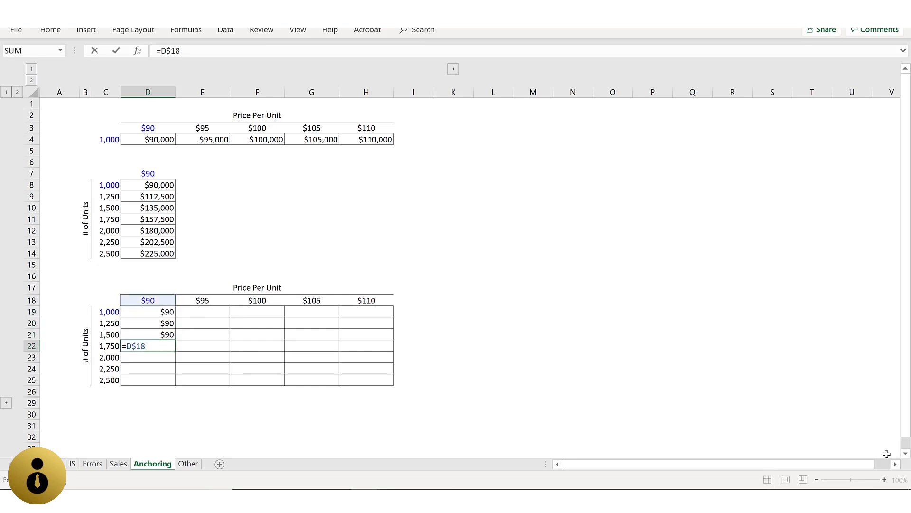
key("Escape")
Fill the formulas in D19:D22 across to column H.
key("Up")
key("Up")
key("Up")
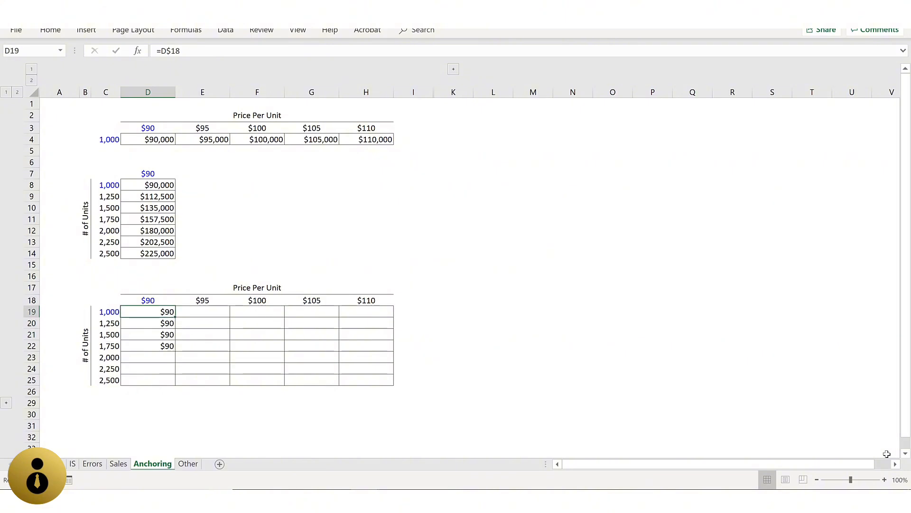
key("shift+Down")
key("shift+Down")
key("shift+Down")
key("shift+Right")
key("shift+Right")
key("shift+Right")
key("shift+Right")
key("ctrl+r")
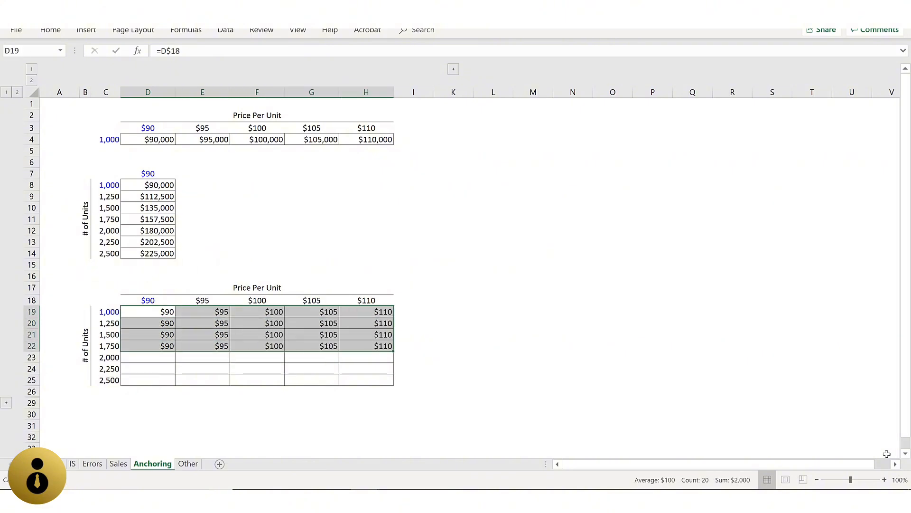
Inspect the reference used by the copied formula in H22.
key("Right")
key("Right")
key("Right")
key("Down")
key("Down")
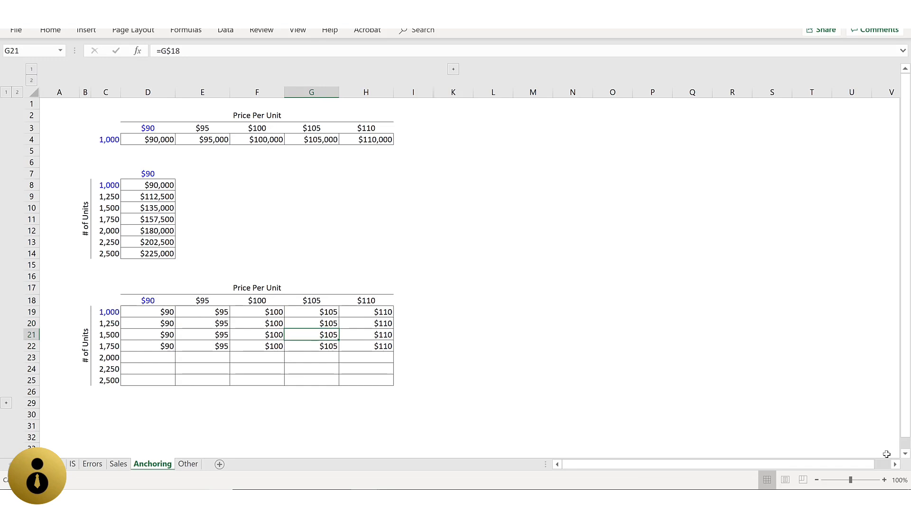
key("Right")
key("Down")
key("F2")
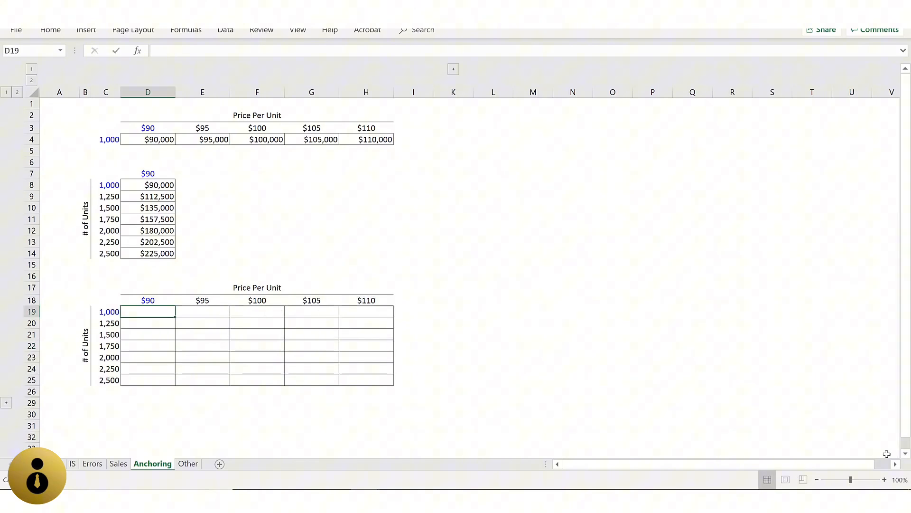
Enter a fully absolute reference to the first unit count, =$C$19, in D19.
type("=")
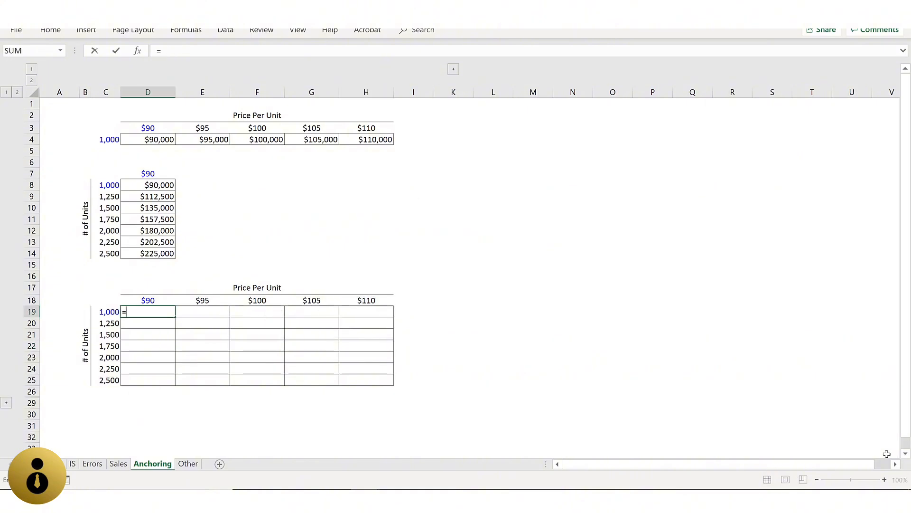
key("Left")
key("F4")
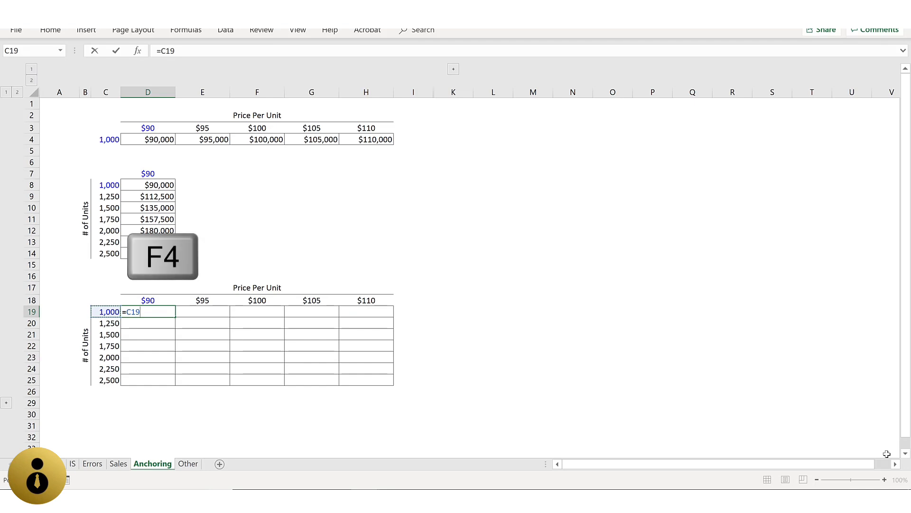
key("ctrl+Return")
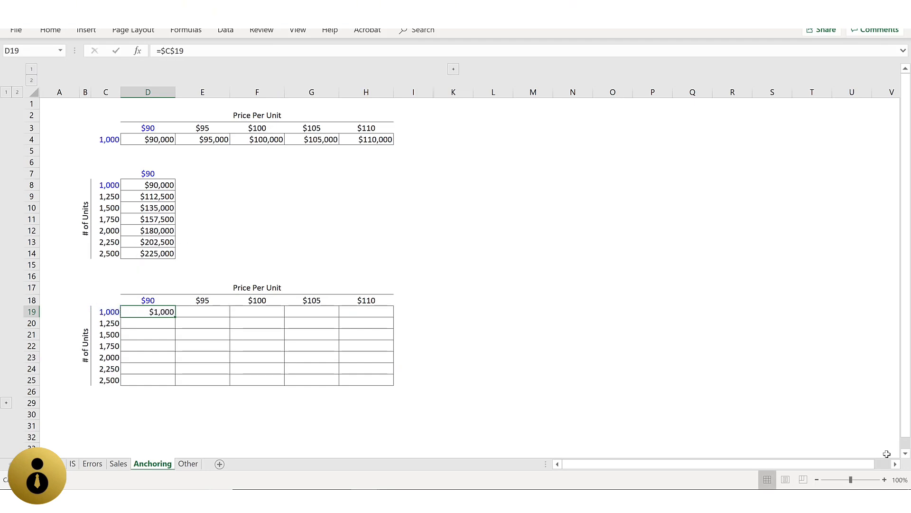
Copy the formula in D19 and paste it into H24.
key("ctrl+c")
key("Right")
key("Down")
key("Right")
key("Down")
key("Down")
key("Right")
key("Down")
key("Right")
key("Down")
key("ctrl+v")
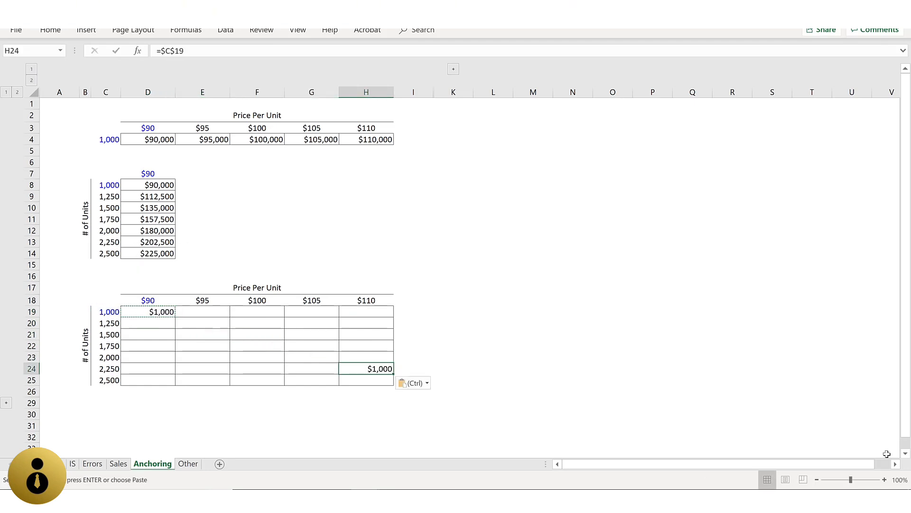
Inspect the reference of the pasted formula in H24 and clear that cell.
key("F2")
key("F2")
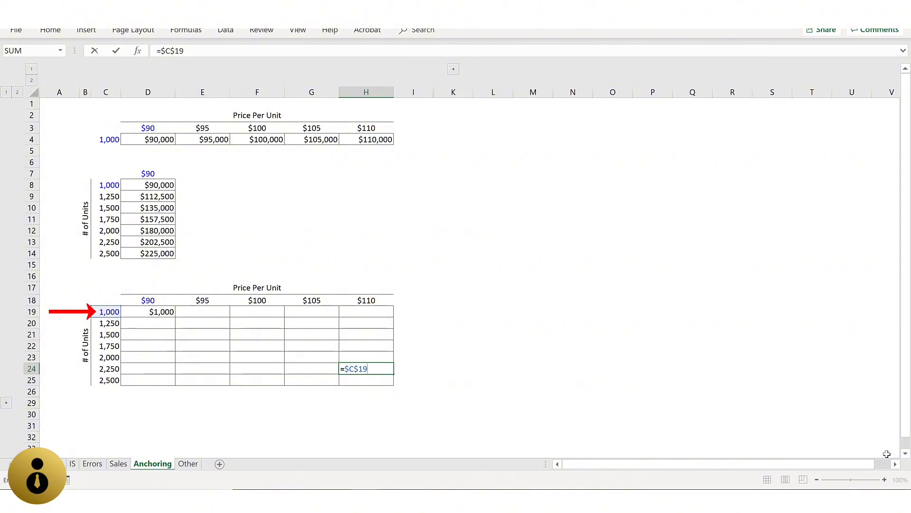
key("Escape")
key("Delete")
Change D19's reference so that only the row is locked, =C$19.
key("ctrl+Left")
key("ctrl+Up")
key("Right")
key("F2")
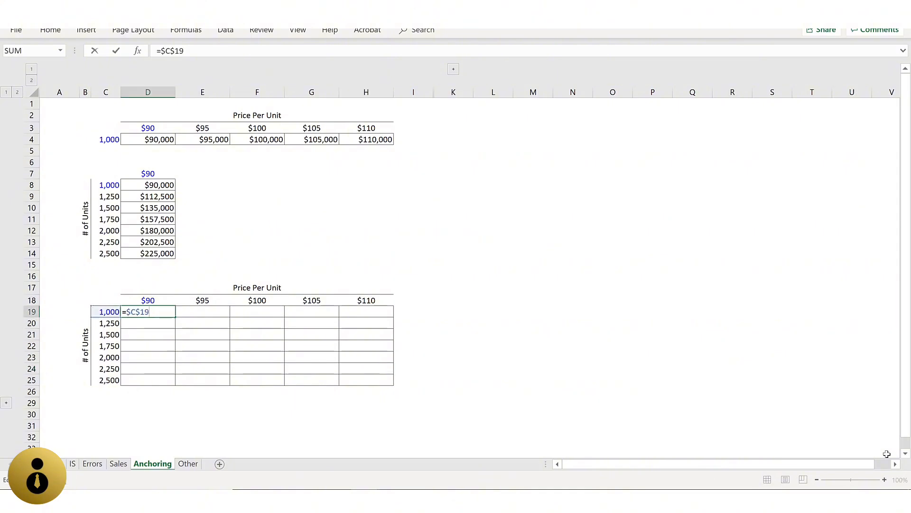
key("F4")
key("ctrl+Return")
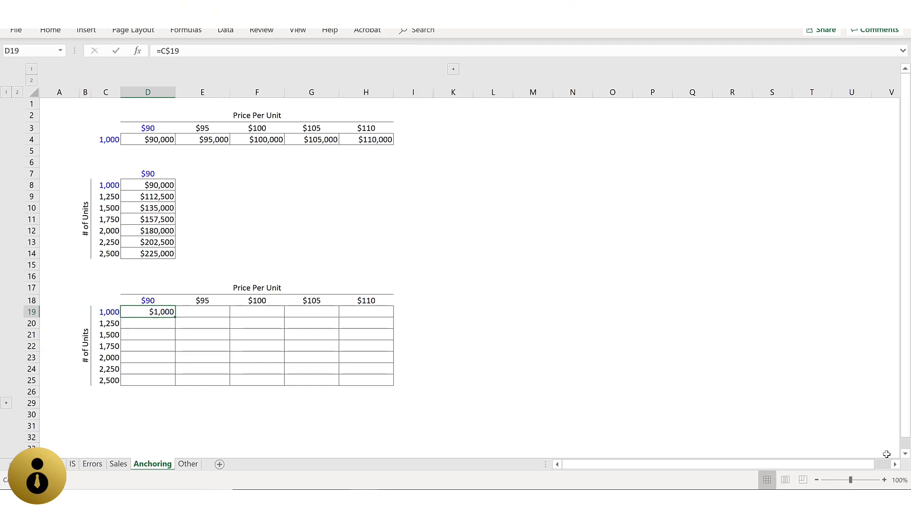
Fill the D19 formula down through D23 and go to the last filled cell.
key("shift+Down")
key("shift+Down")
key("shift+Down")
key("shift+Down")
key("ctrl+d")
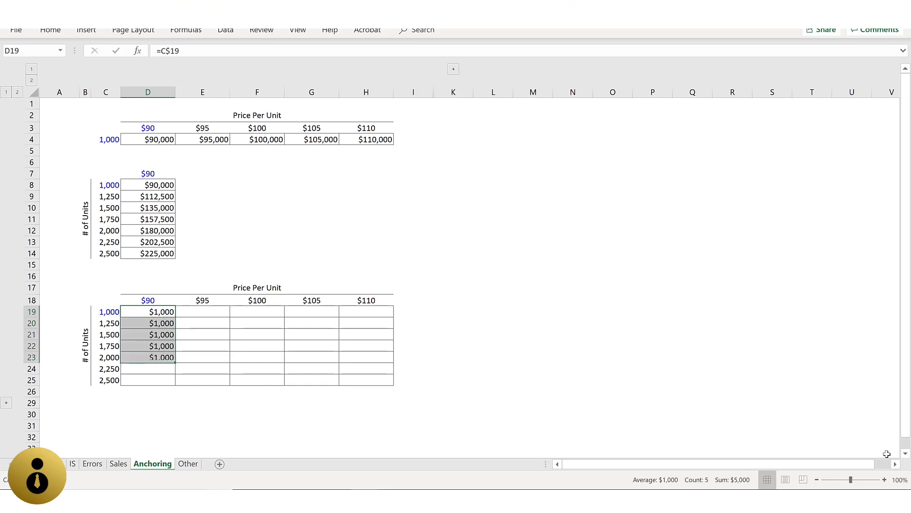
key("ctrl+Down")
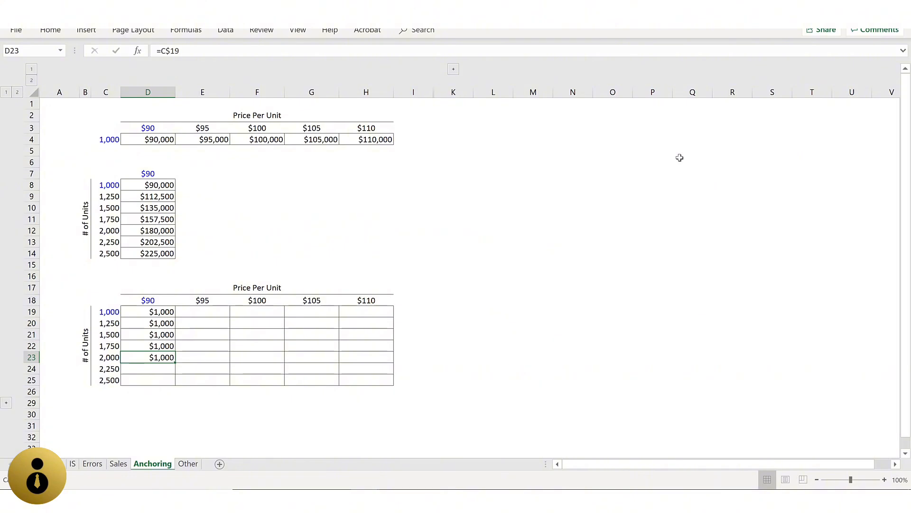
Inspect the reference of the filled formula in D23 and undo the fill down to that cell.
key("F2")
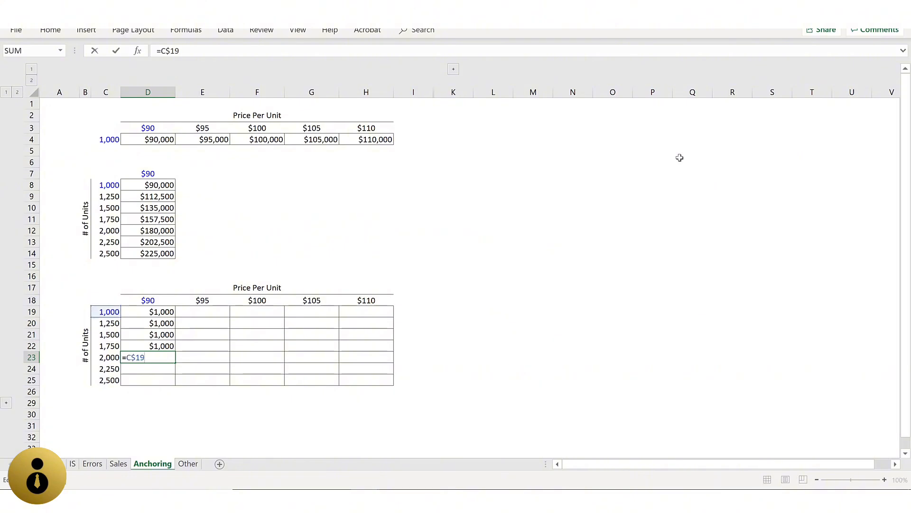
key("Escape")
key("ctrl+z")
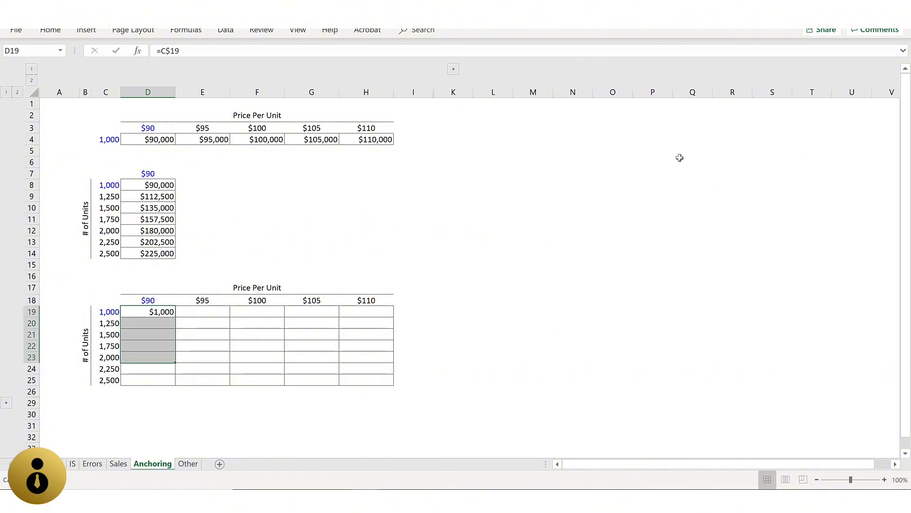
Change D19's reference so that only the column is locked, =$C19.
key("Up")
key("Down")
key("F2")
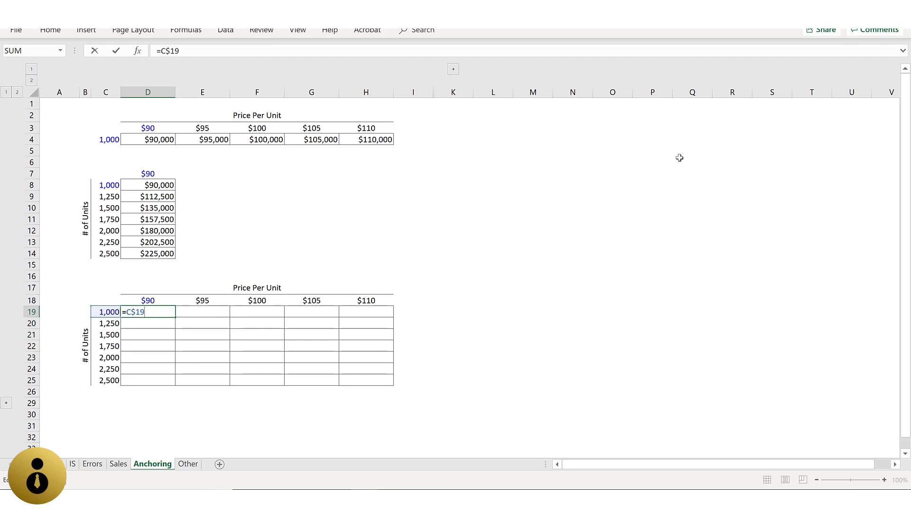
key("F4")
key("ctrl+Return")
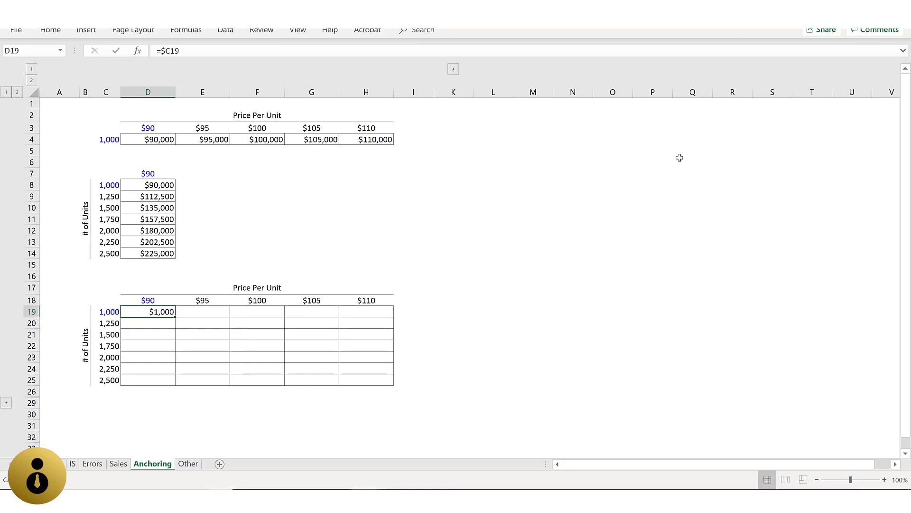
Fill the column-anchored formula in D19 down through D23.
key("shift+Down")
key("shift+Down")
key("shift+Down")
key("shift+Down")
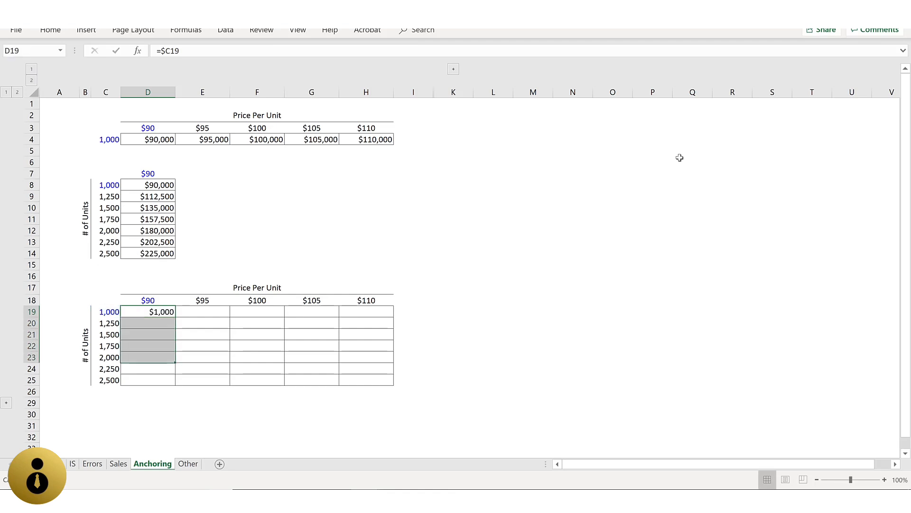
key("ctrl+d")
Go down to D23 and inspect the reference of its filled formula.
key("Down")
key("Down")
key("Down")
key("Down")
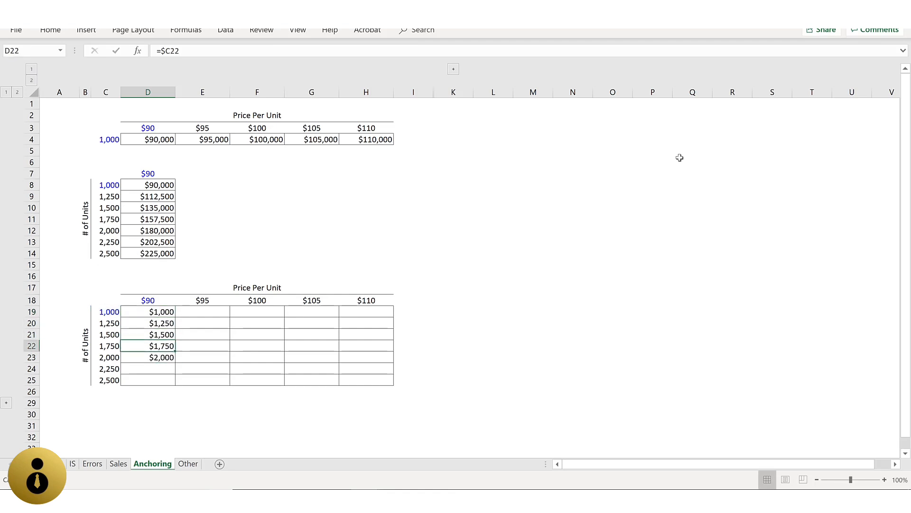
key("F2")
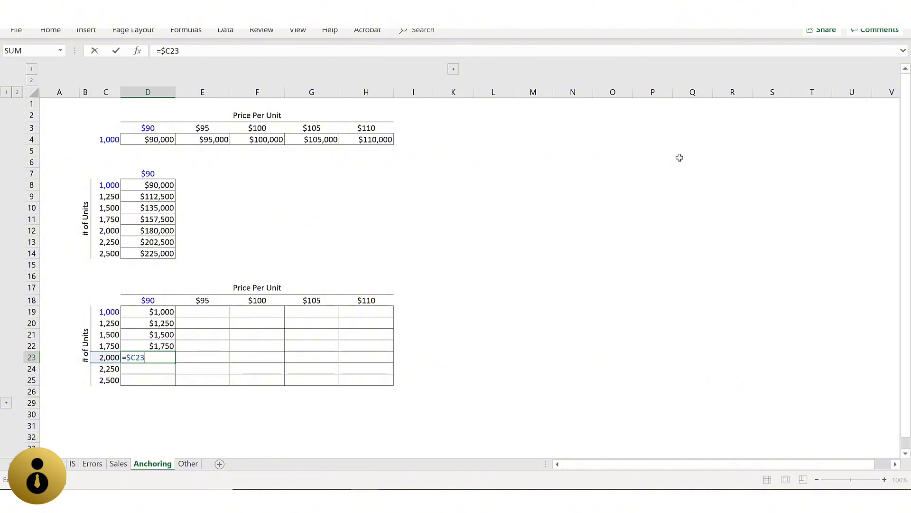
key("Escape")
Fill the column-anchored formulas in D19:D23 across to column H.
key("Up")
key("Up")
key("Up")
key("Up")
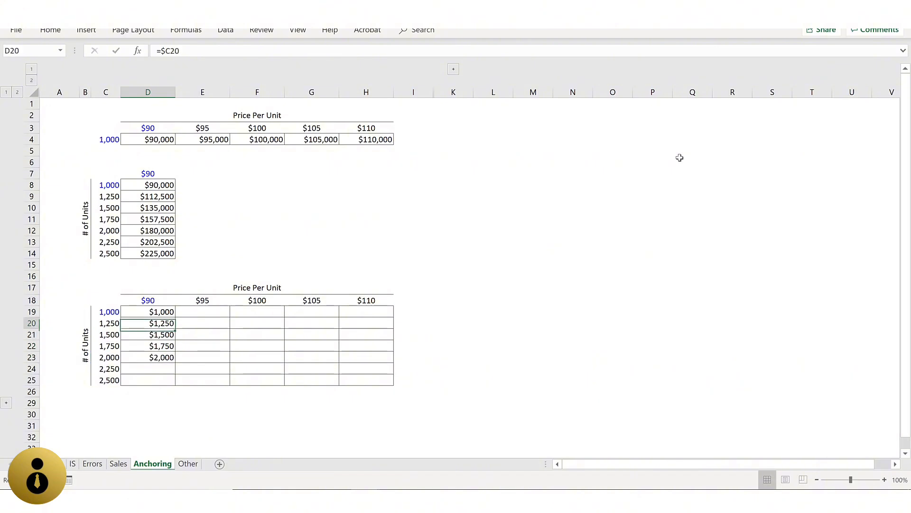
key("shift+Down")
key("shift+Down")
key("shift+Down")
key("shift+Down")
key("shift+Right")
key("shift+Right")
key("shift+Right")
key("shift+Right")
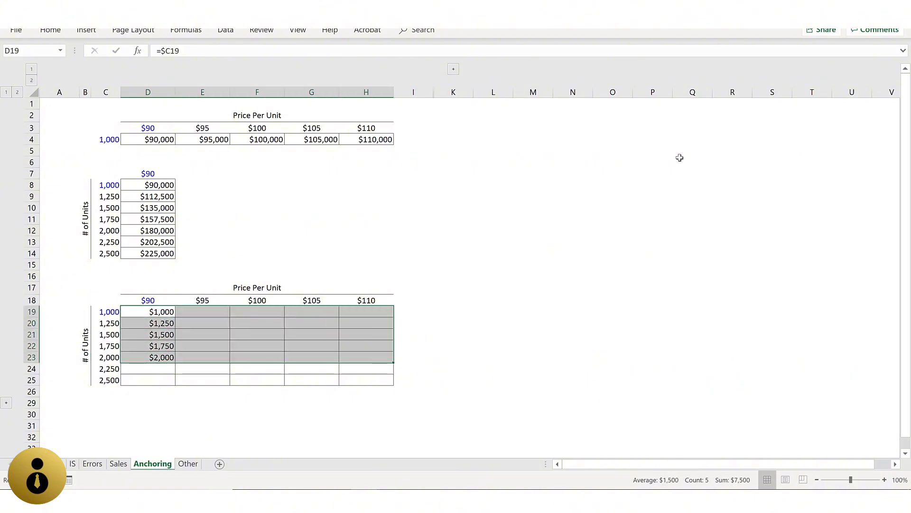
key("ctrl+r")
Inspect the reference of the filled formula in H23 and clear the trial formulas from D19:H23.
key("Down")
key("Right")
key("Right")
key("Right")
key("Right")
key("Down")
key("Down")
key("Down")
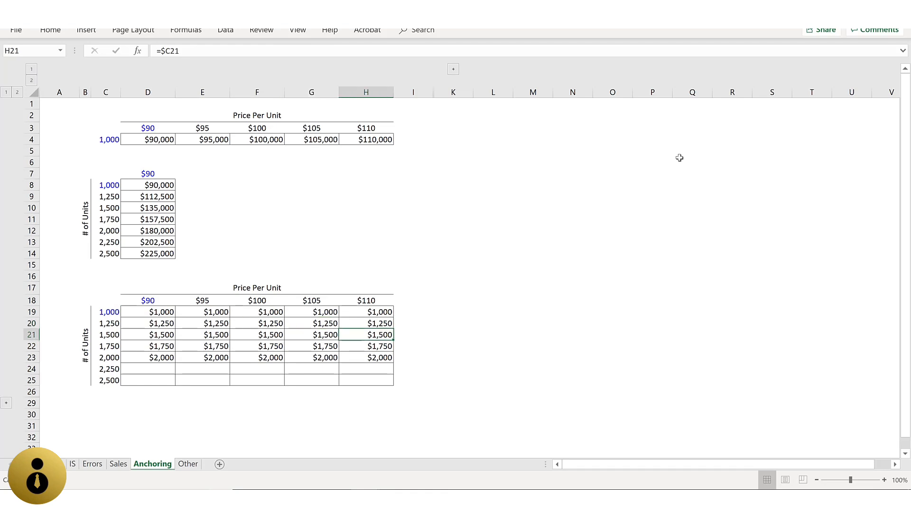
key("F2")
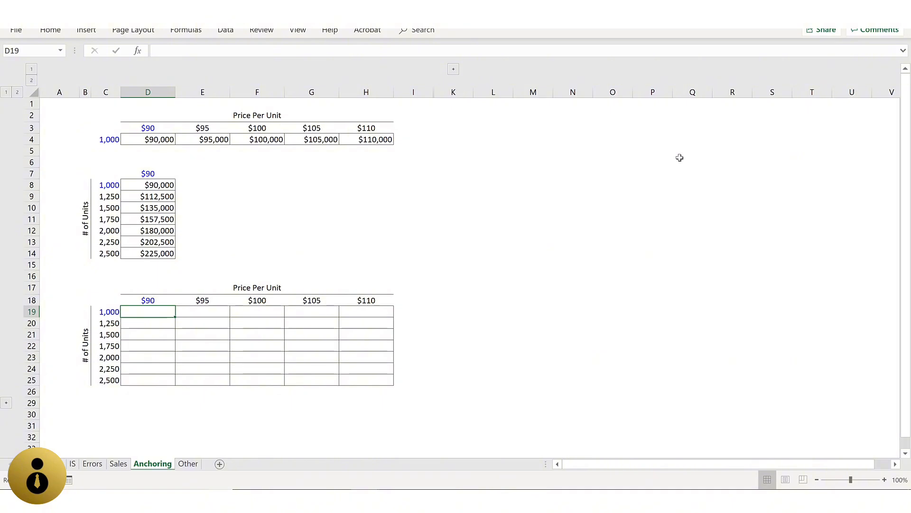
Examine the price-per-unit headers in D18:H18 and how they run across the columns in one row.
key("Up")
key("shift+Right")
key("shift+Right")
key("shift+Right")
key("shift+Right")
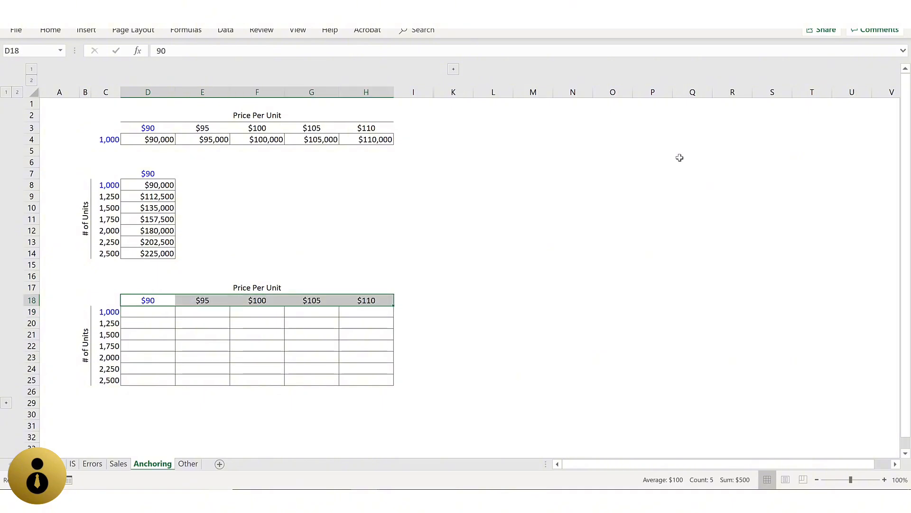
key("Left")
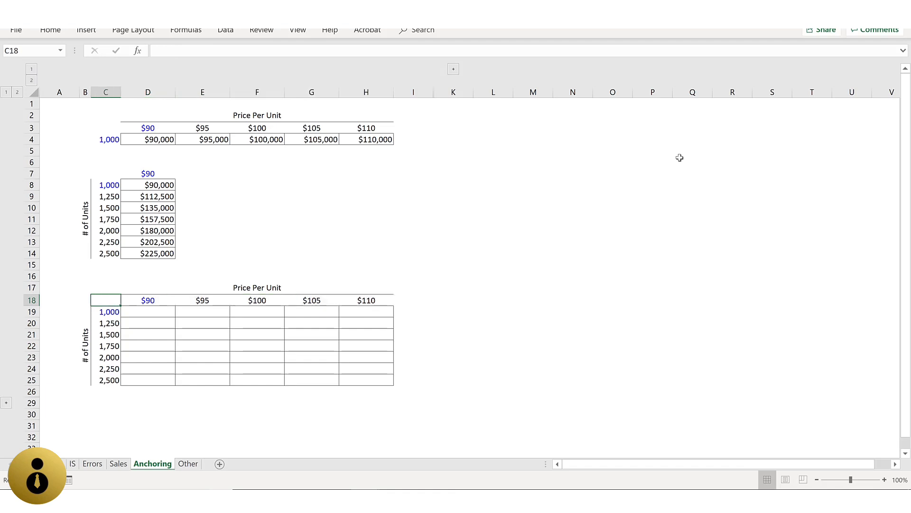
key("Right")
key("ctrl+space")
key("Right")
key("Right")
key("ctrl+space")
key("Left")
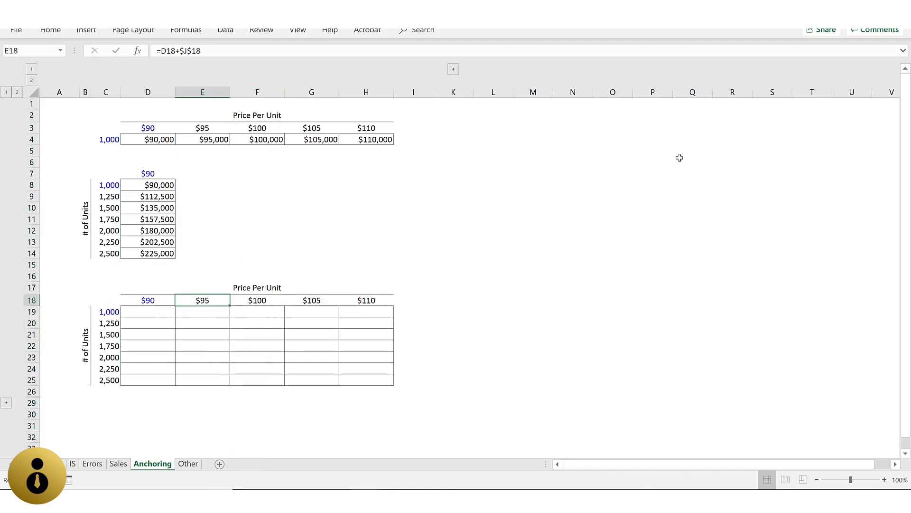
Examine the number-of-units values in C19:C25 and how they run down the rows in column C.
key("Left")
key("Left")
key("Down")
key("ctrl+shift+Down")
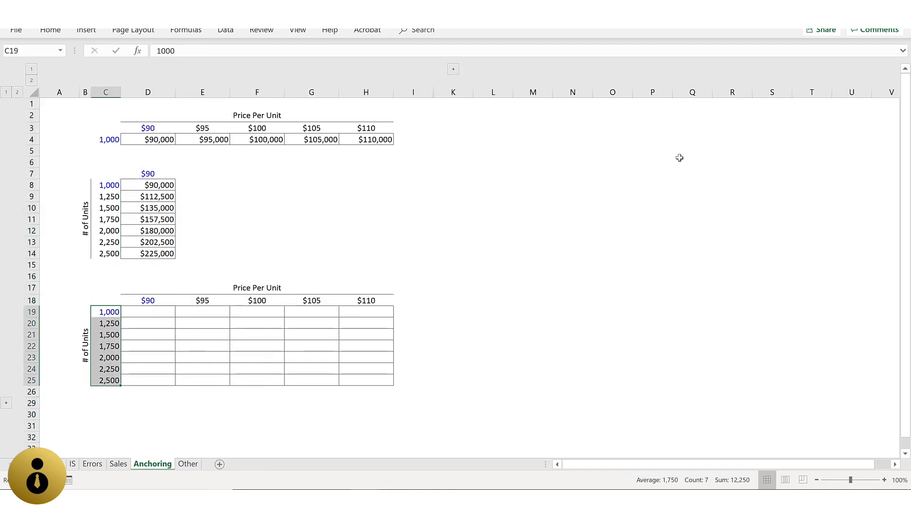
key("ctrl+space")
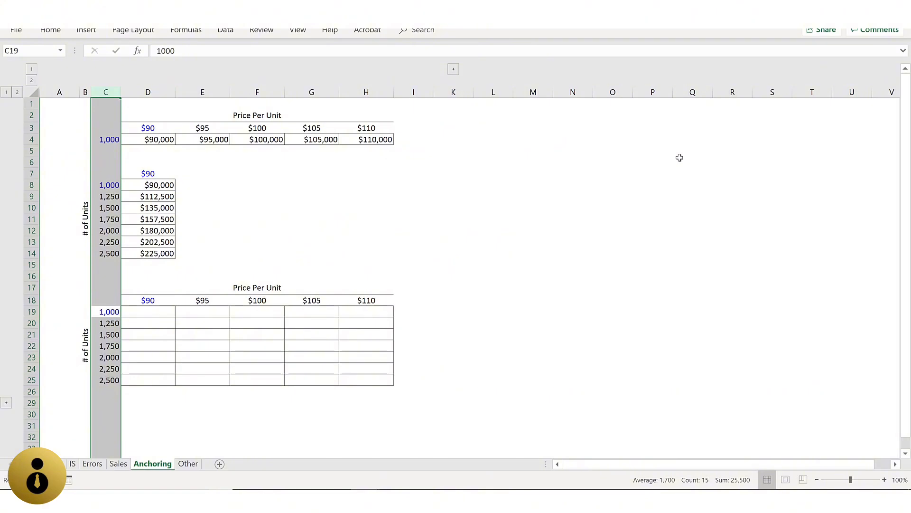
key("Down")
key("Up")
key("Down")
key("Down")
key("Down")
key("Down")
key("Down")
key("Down")
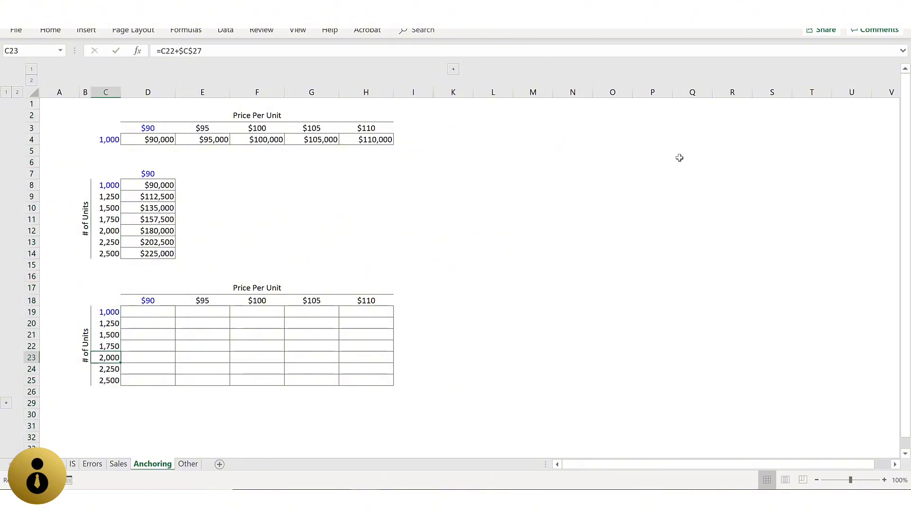
Start a formula in D19 that references the price above it with only the row locked, =D$18.
key("Right")
key("Right")
key("Left")
key("Up")
key("Up")
key("Up")
key("Up")
key("Up")
key("Up")
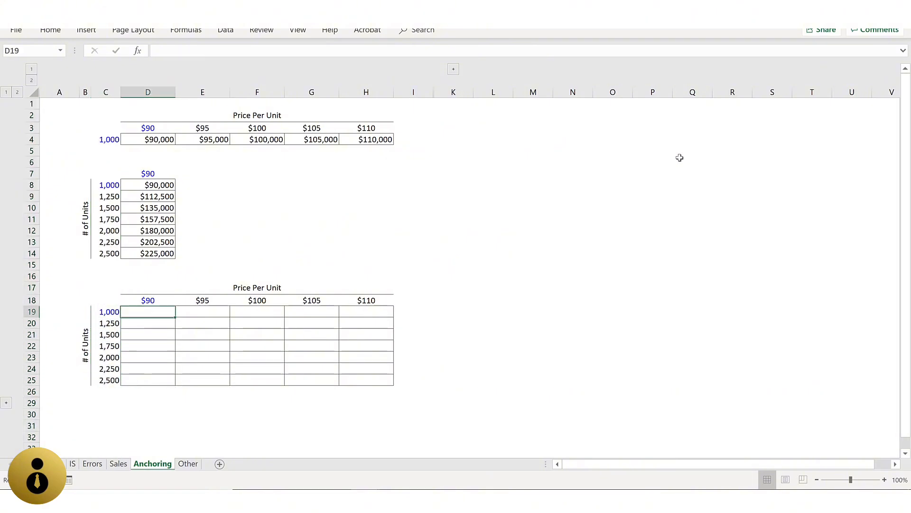
type("=")
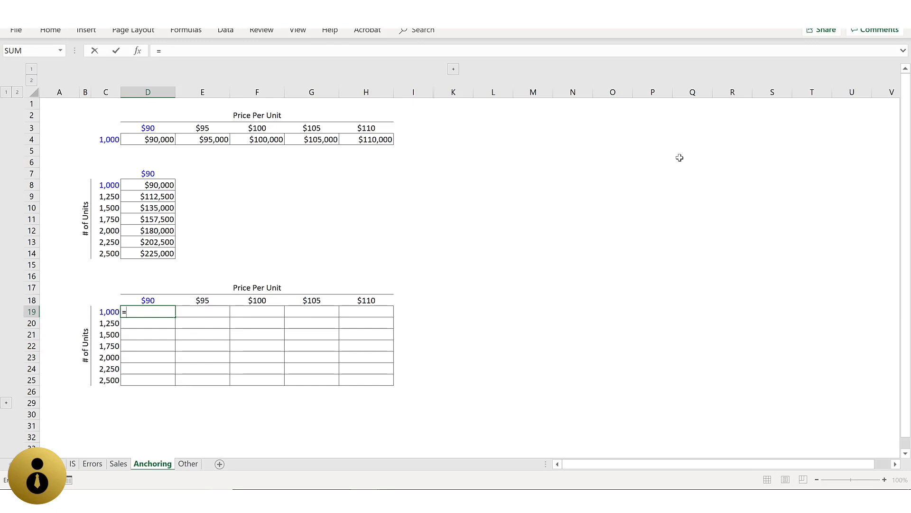
key("Up")
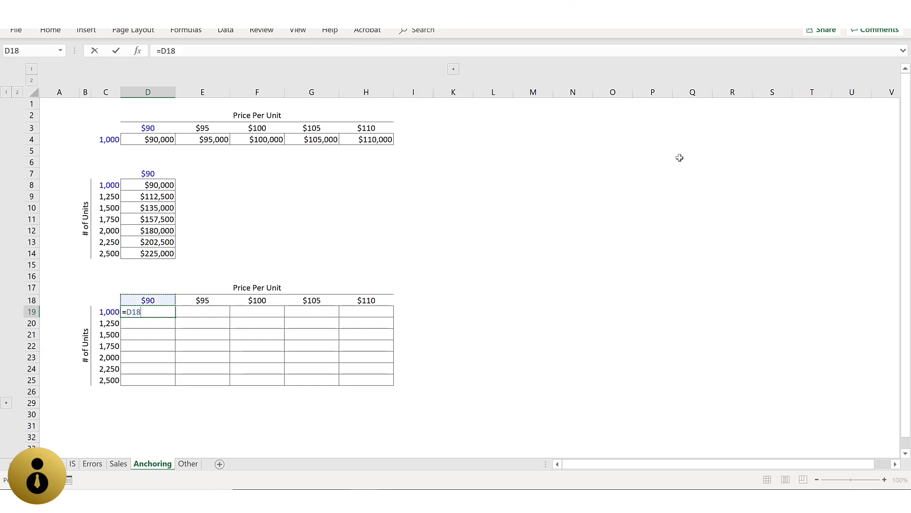
key("F4")
key("F4")
Multiply by the unit count with only its column locked, completing D19's formula as =D$18*$C19.
type("*")
key("Left")
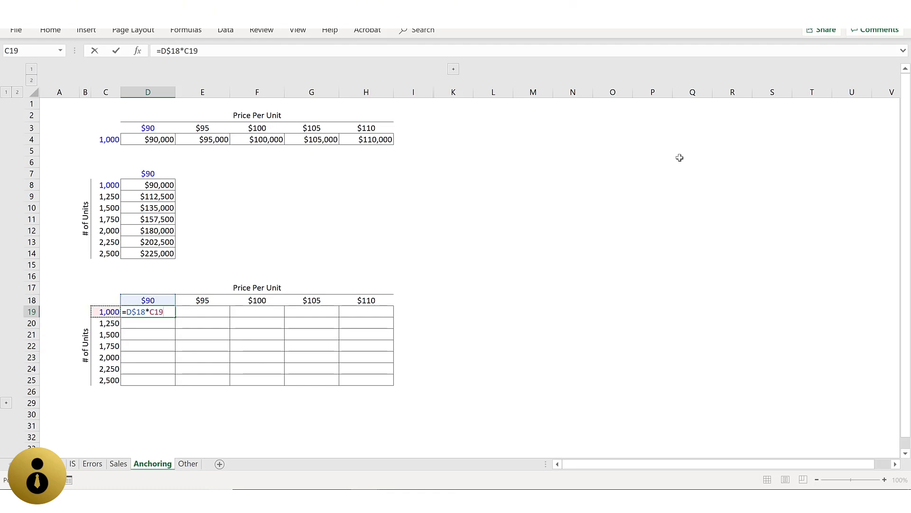
key("F4")
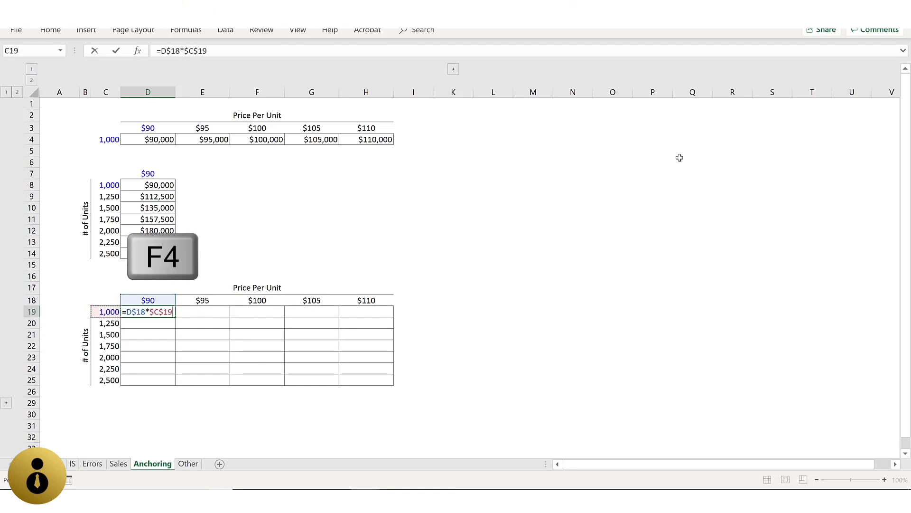
key("F4")
key("F4")
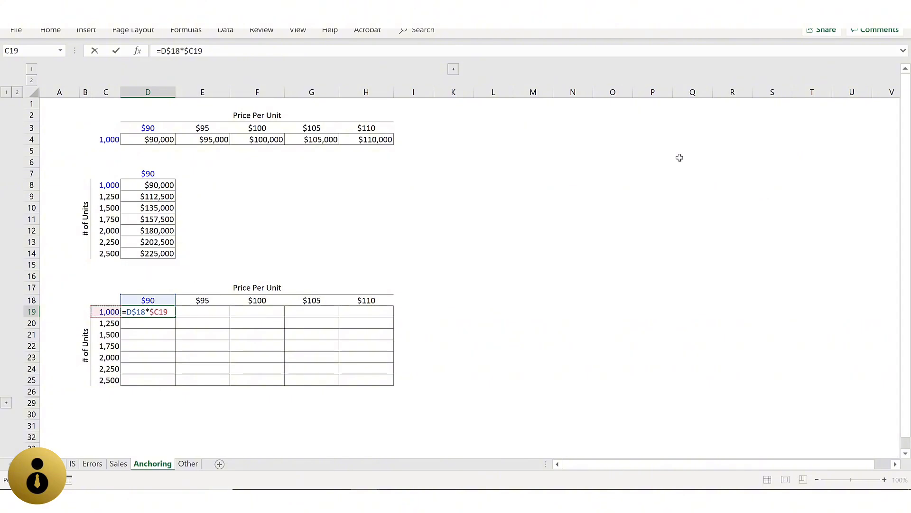
key("ctrl+Return")
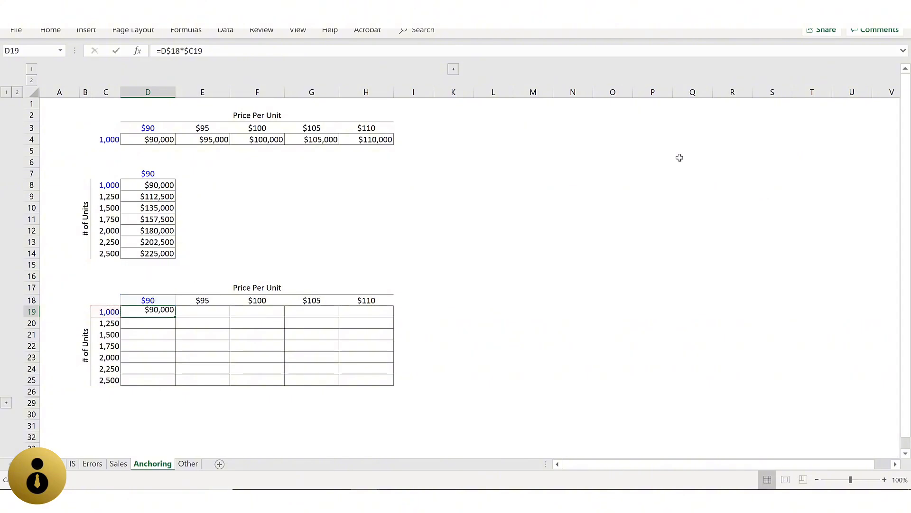
Fill the mixed-reference formula in D19 across through H19.
key("shift+Right")
key("shift+Right")
key("shift+Right")
key("shift+Right")
key("ctrl+r")
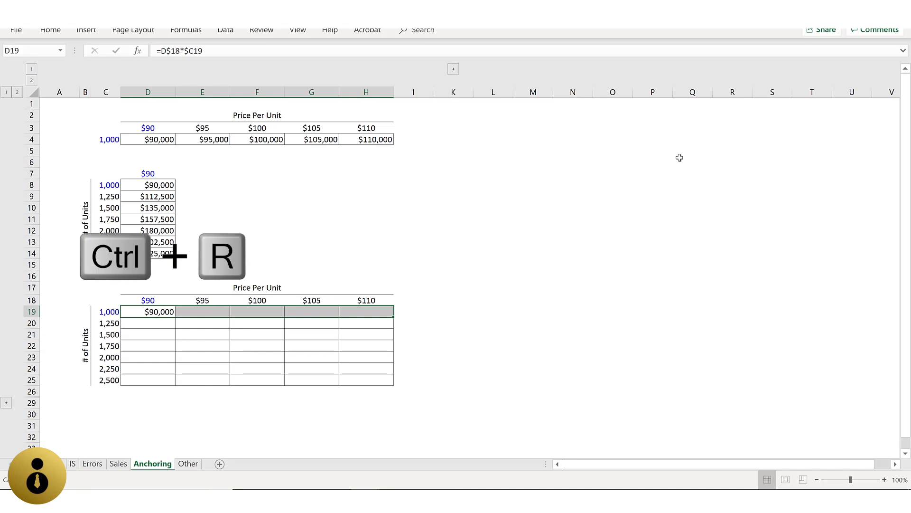
Go to H19 and inspect which price and unit cells its filled formula references.
key("Right")
key("Right")
key("Right")
key("Right")
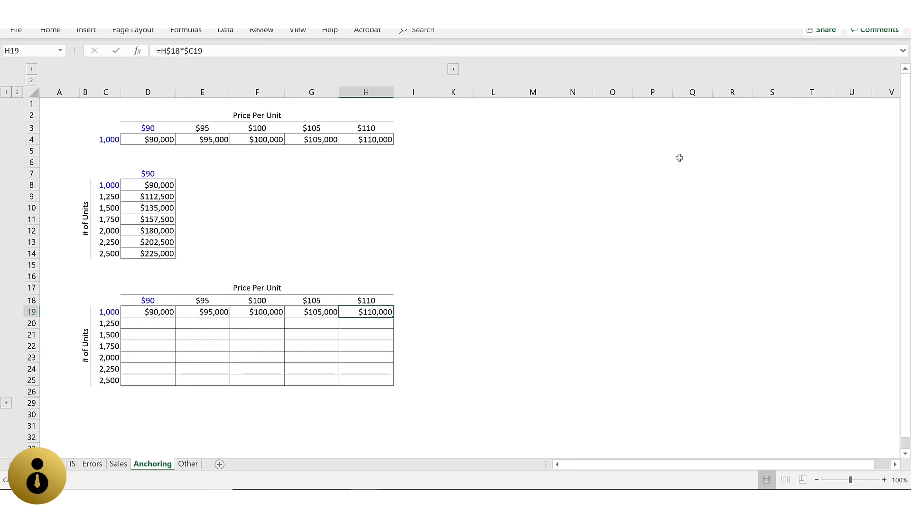
key("F2")
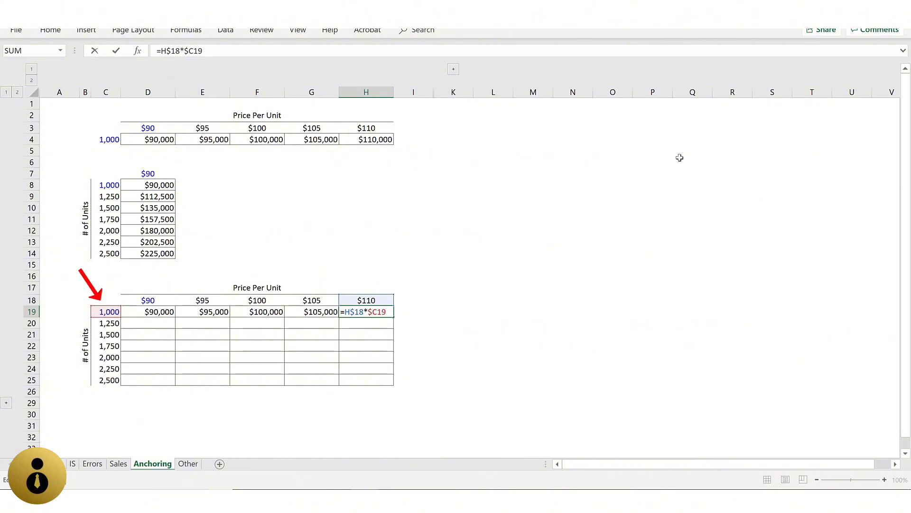
key("Escape")
Fill the row 19 formulas in D19:H19 down through row 25 to complete the table.
key("Left")
key("Left")
key("Left")
key("Left")
key("shift+Right")
key("shift+Right")
key("shift+Right")
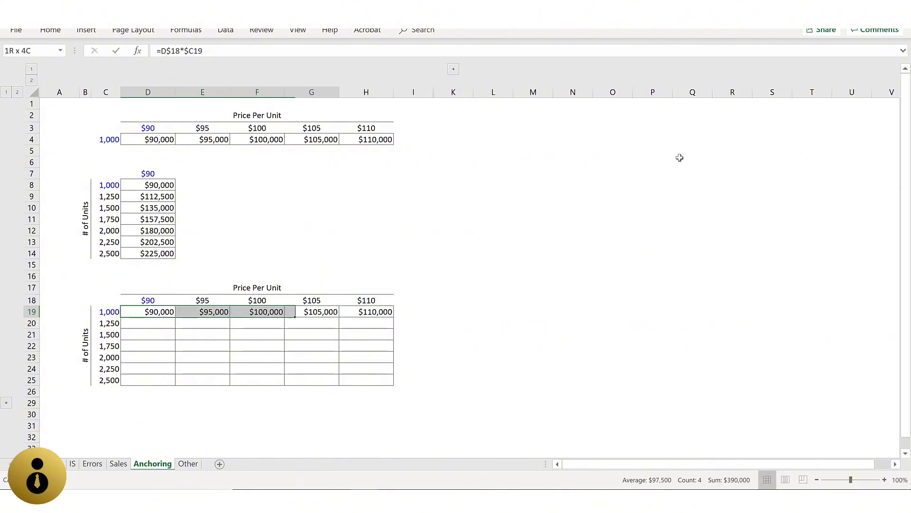
key("shift+Right")
key("shift+Down")
key("shift+Down")
key("shift+Down")
key("shift+Down")
key("shift+Down")
key("shift+Down")
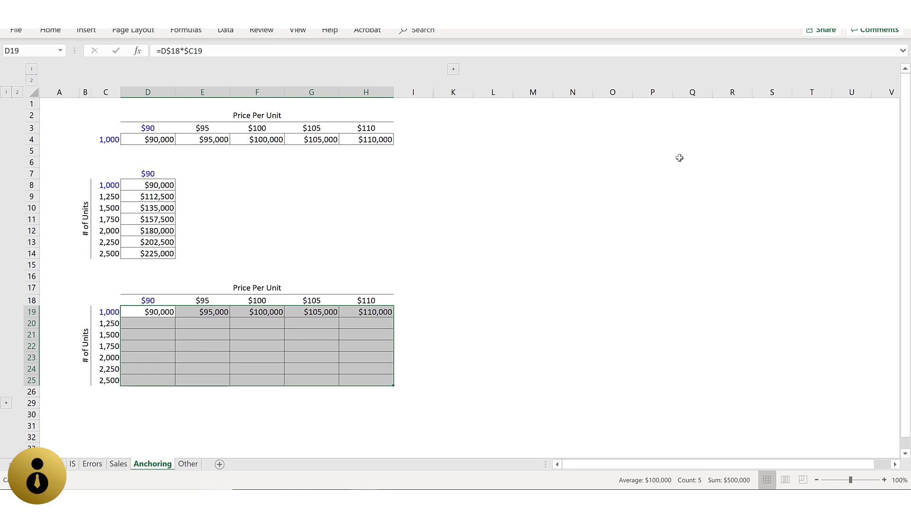
key("ctrl+d")
Go to the table's last cell, H25, and inspect the references of its filled formula.
key("Down")
key("Down")
key("Down")
key("Down")
key("Down")
key("Down")
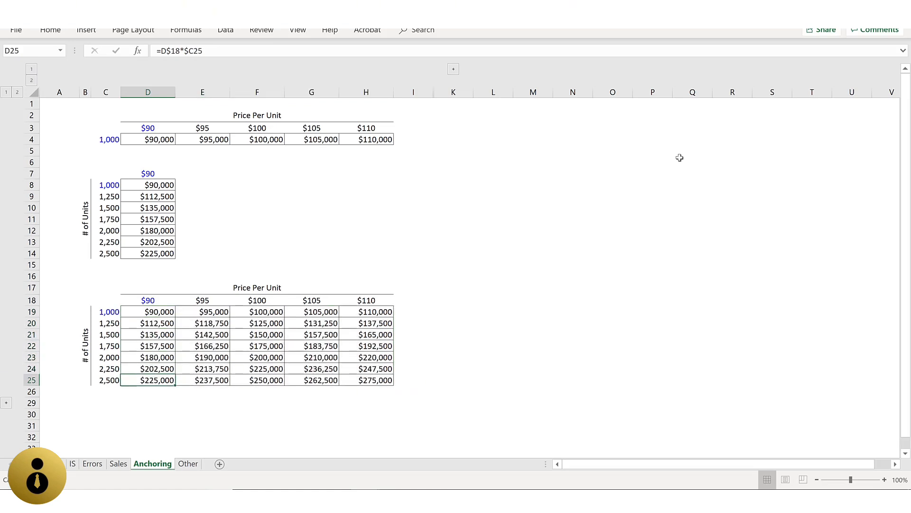
key("Right")
key("Right")
key("Right")
key("Right")
key("F2")
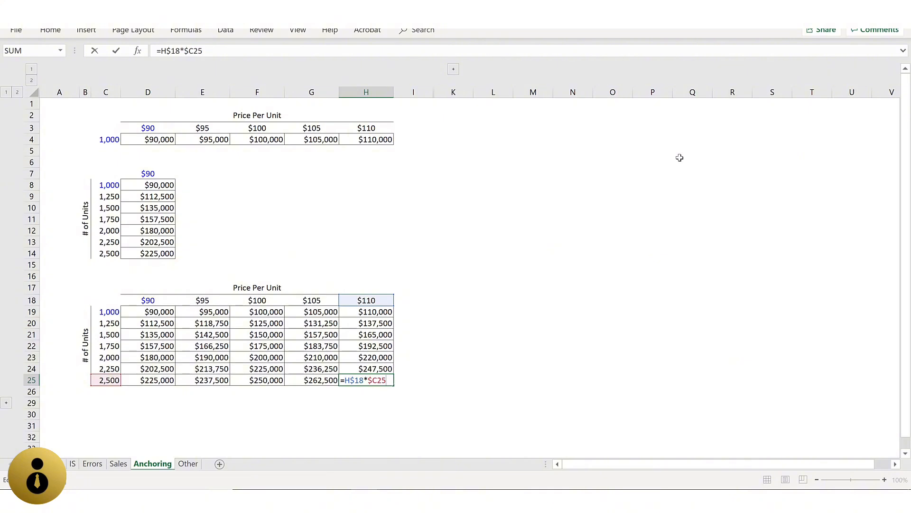
key("Escape")
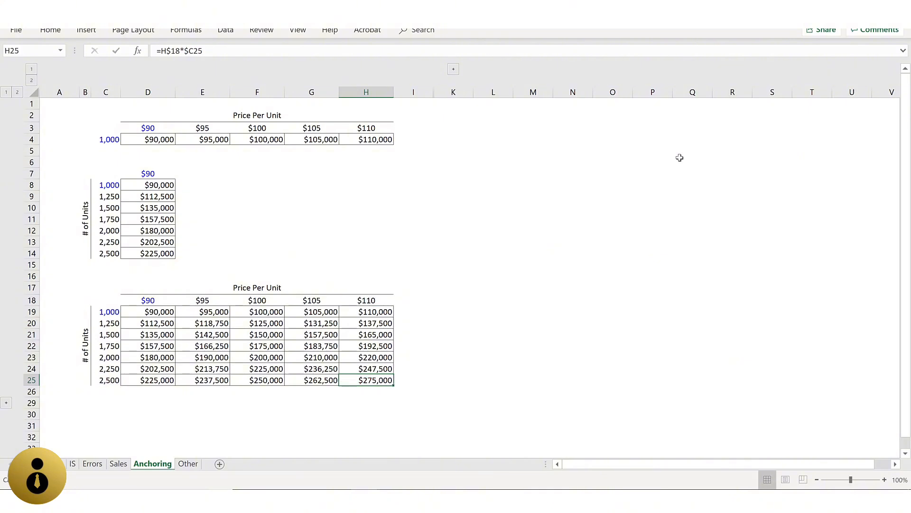